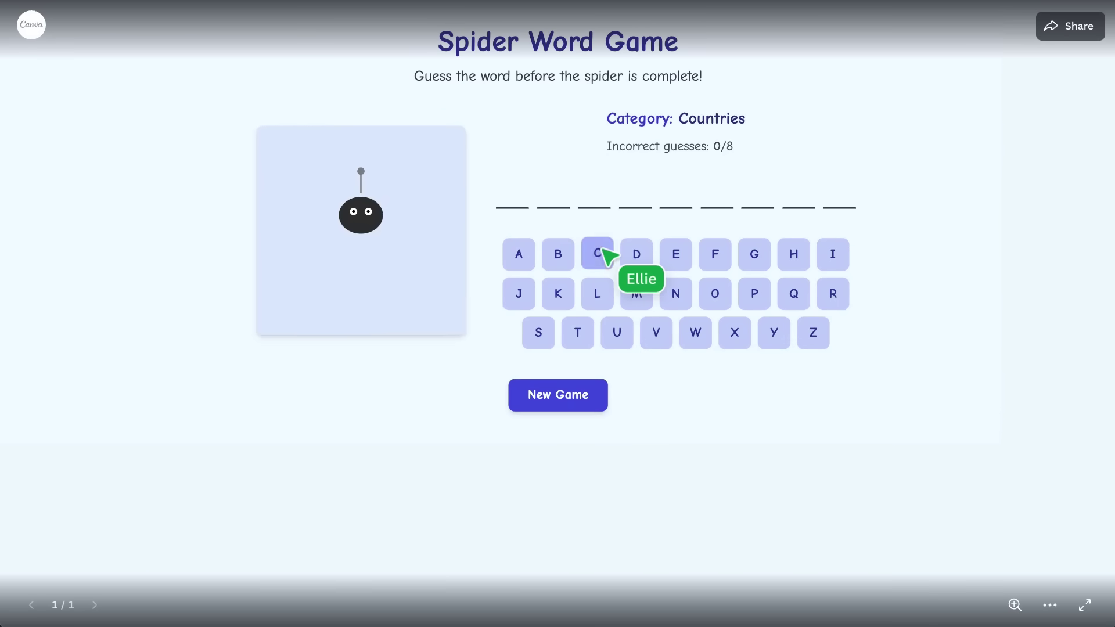
Guess N, O, M, T, U, S and R to complete the Countries word AUSTRALIA.
left_click(677, 301)
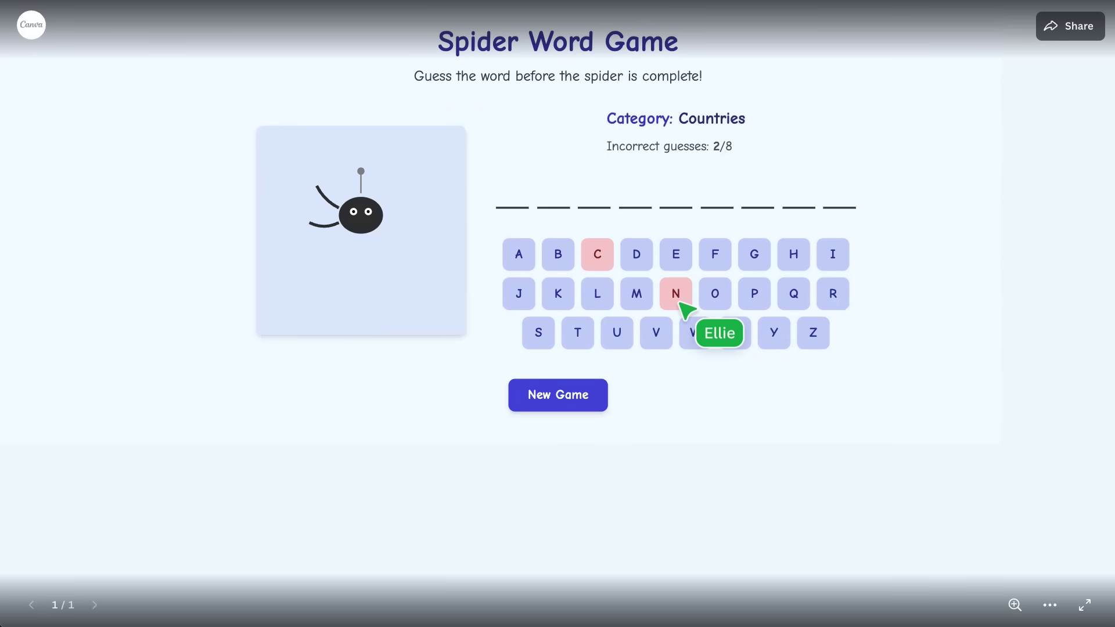
left_click(720, 300)
left_click(641, 302)
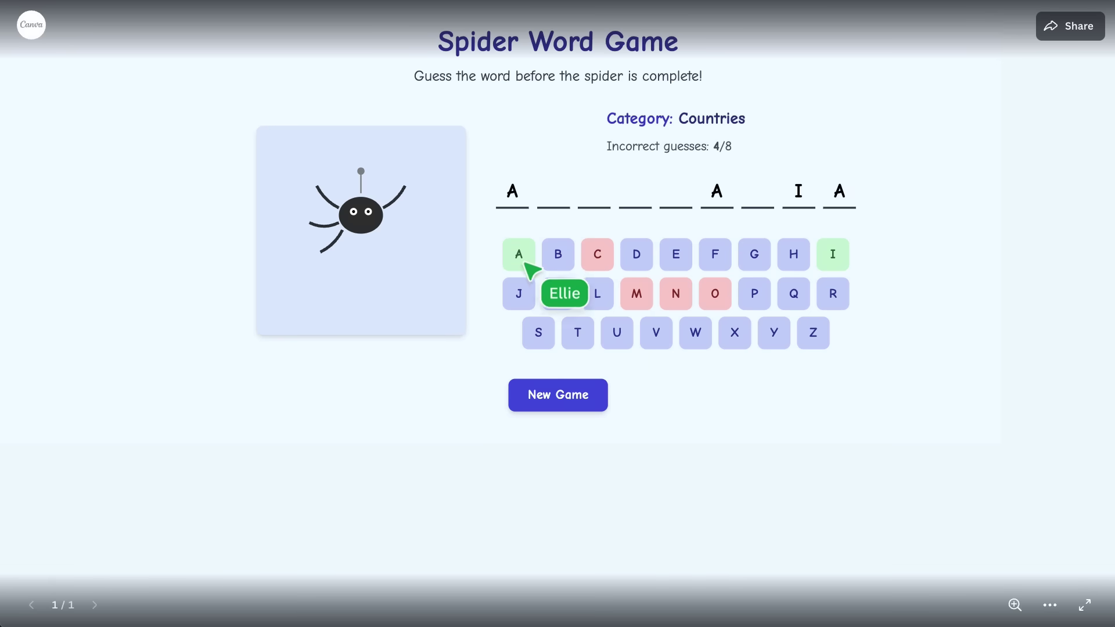
left_click(579, 335)
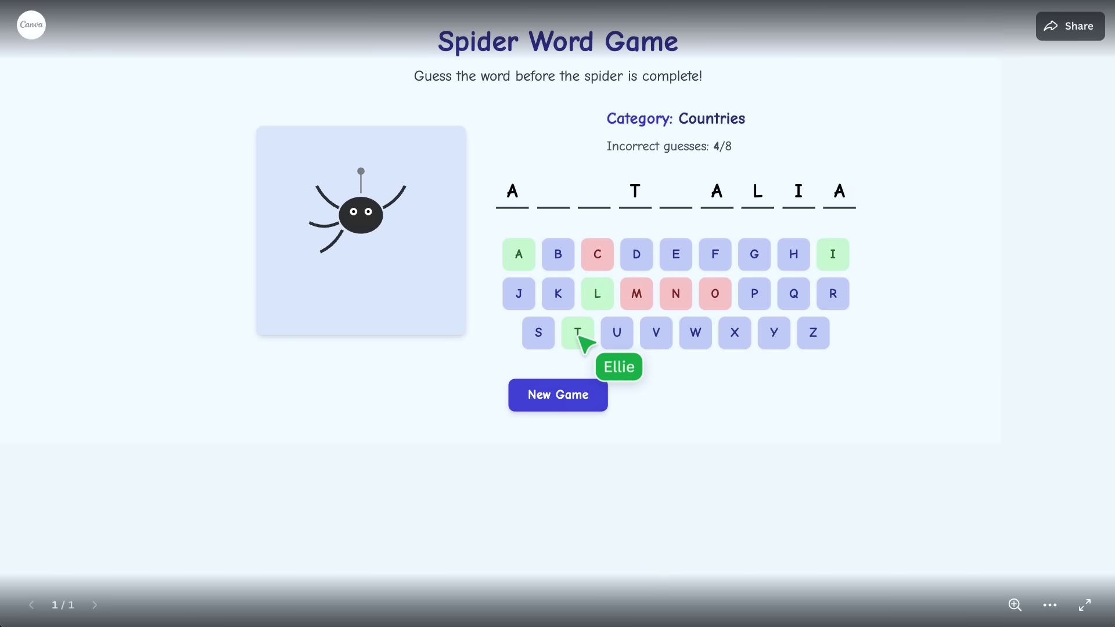
left_click(616, 339)
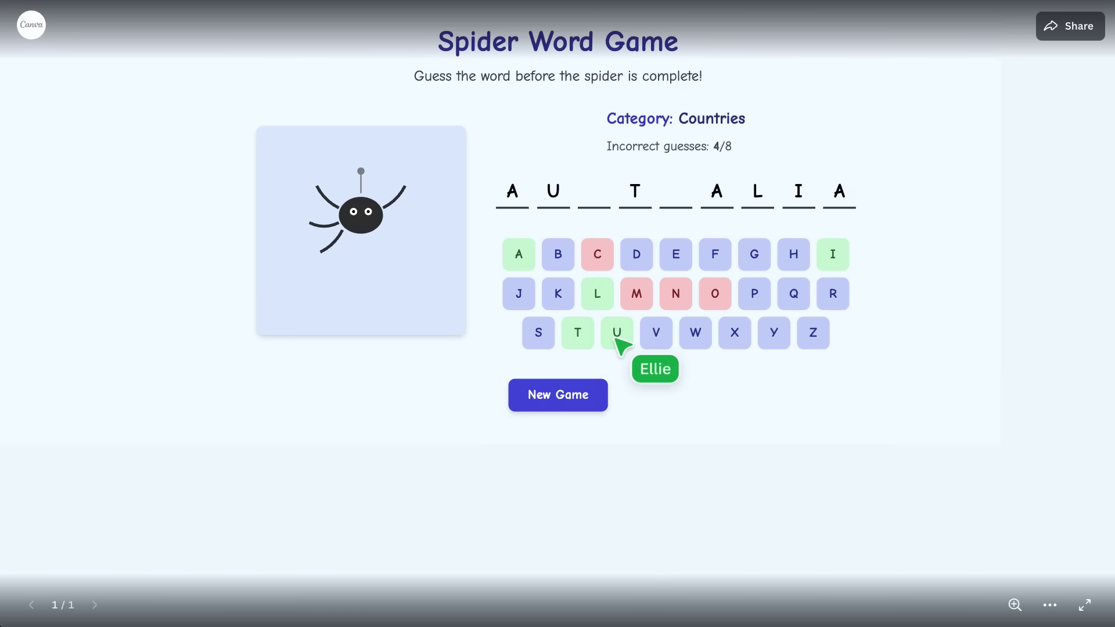
left_click(529, 337)
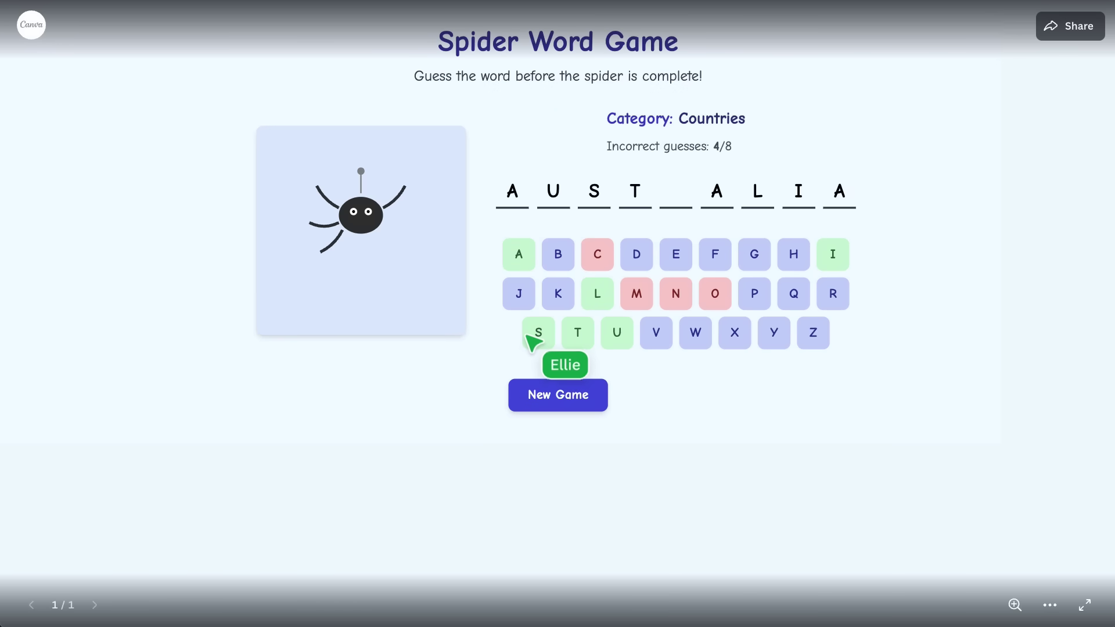
left_click(830, 295)
Start a new Animals round and guess the letters F, C, L and W.
left_click(592, 354)
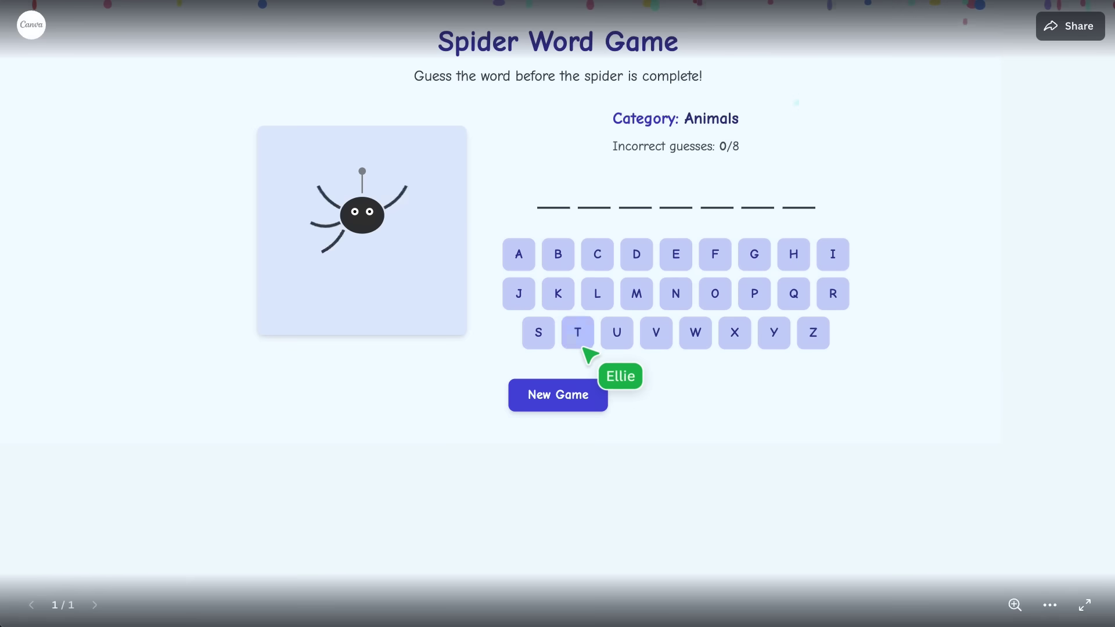
left_click(720, 262)
left_click(601, 262)
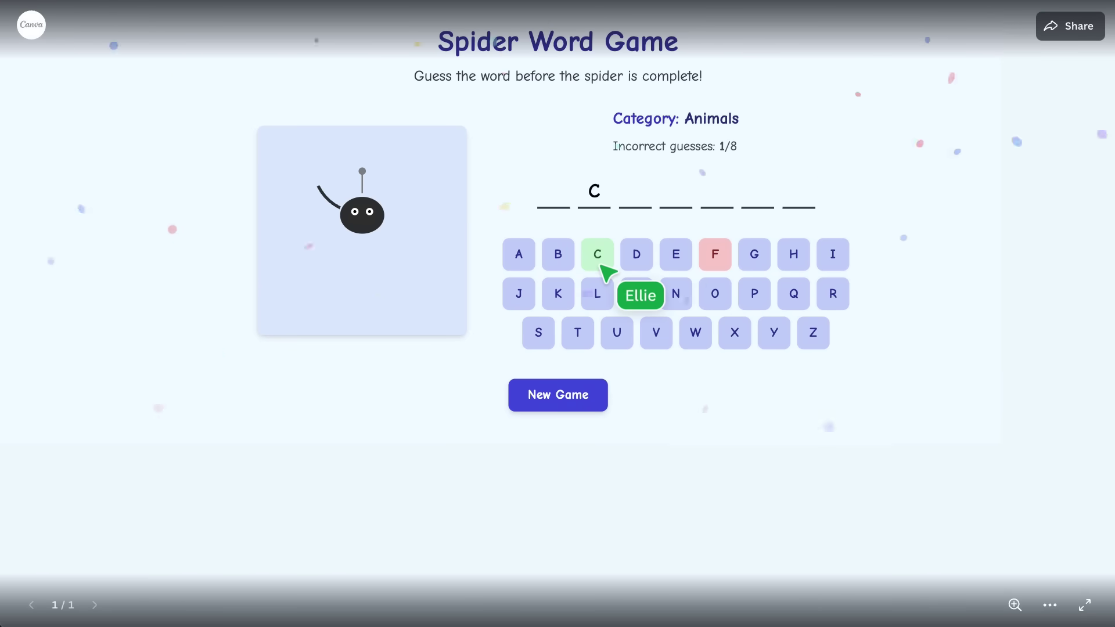
left_click(599, 293)
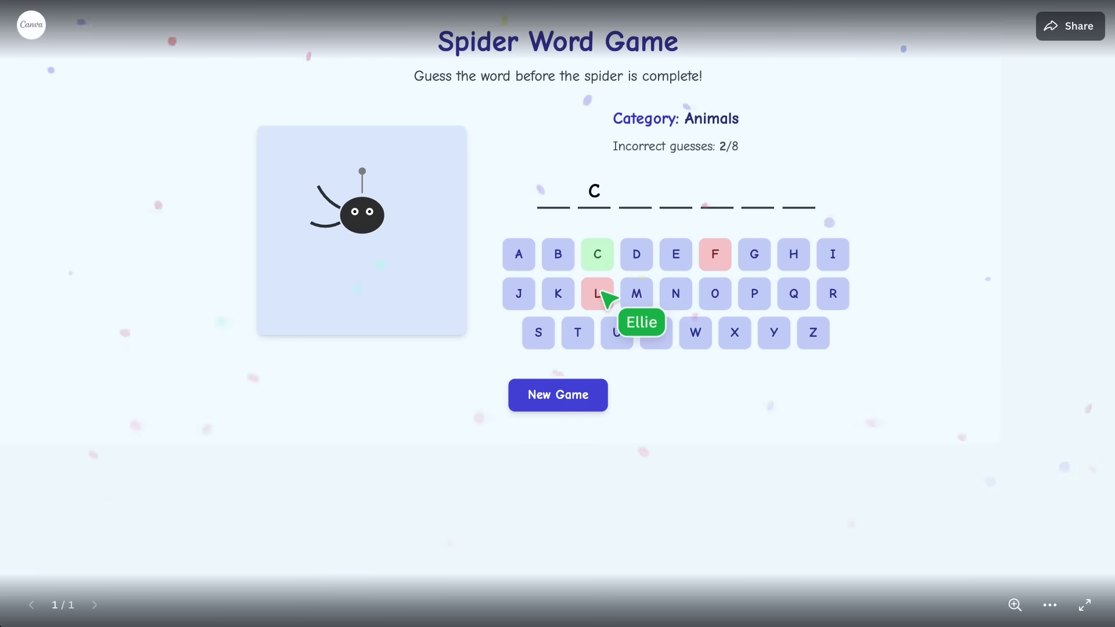
left_click(697, 332)
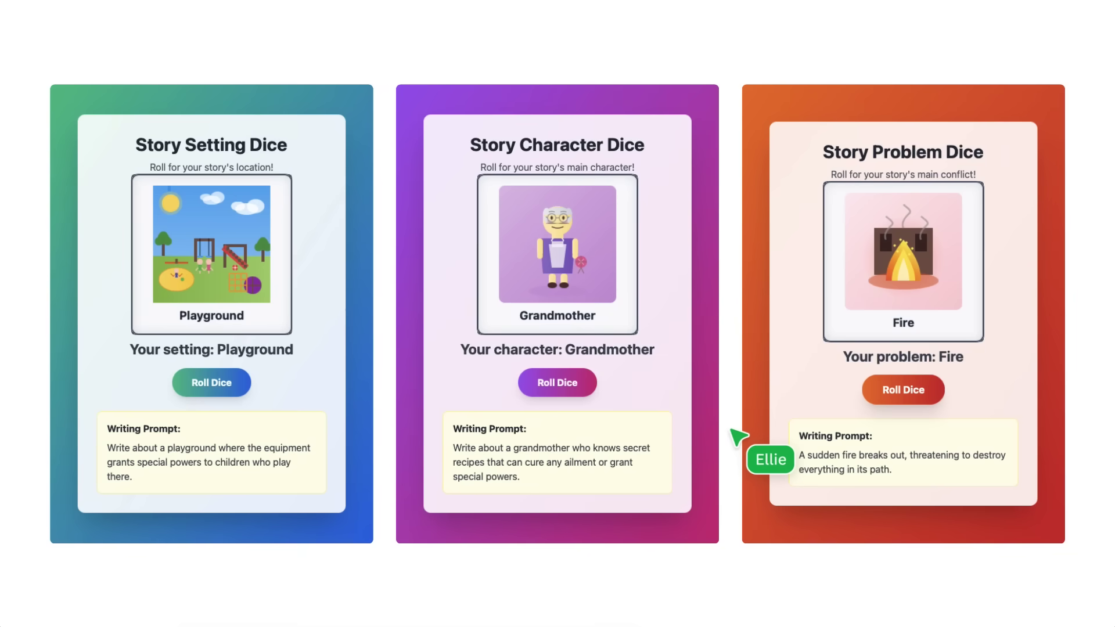
Reroll the setting, character and problem dice, then reroll the setting die once more.
left_click(224, 387)
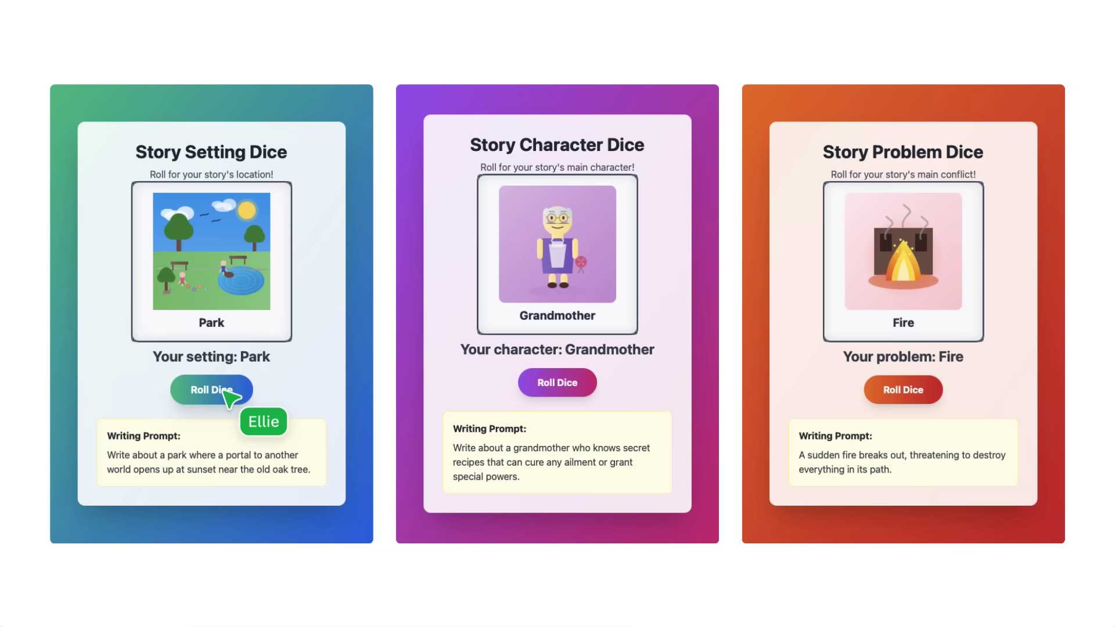
left_click(554, 388)
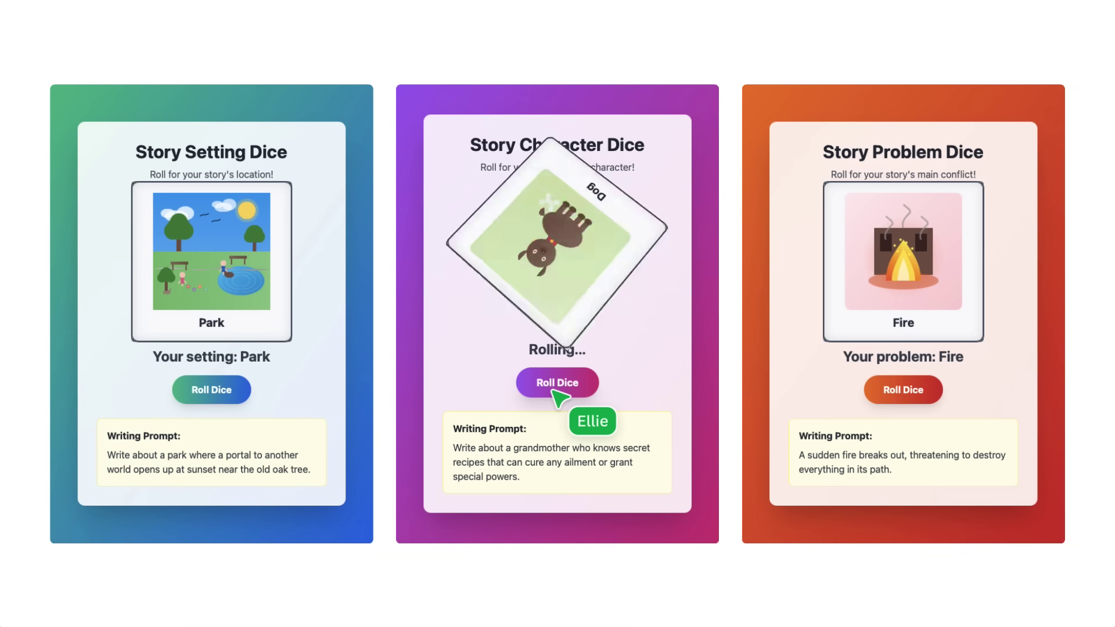
left_click(898, 389)
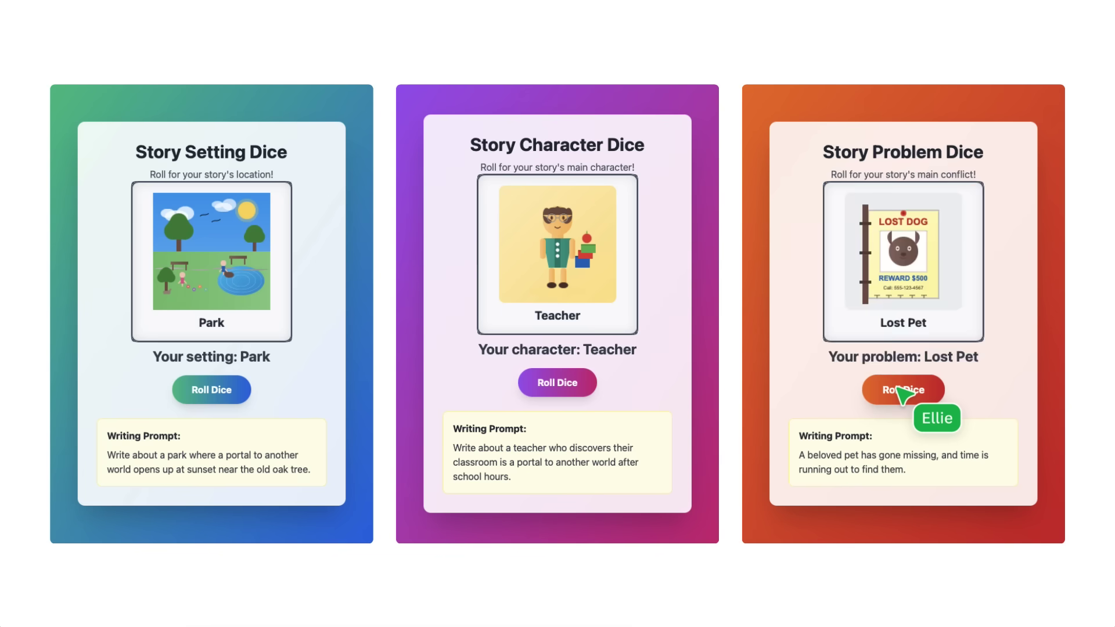
left_click(218, 390)
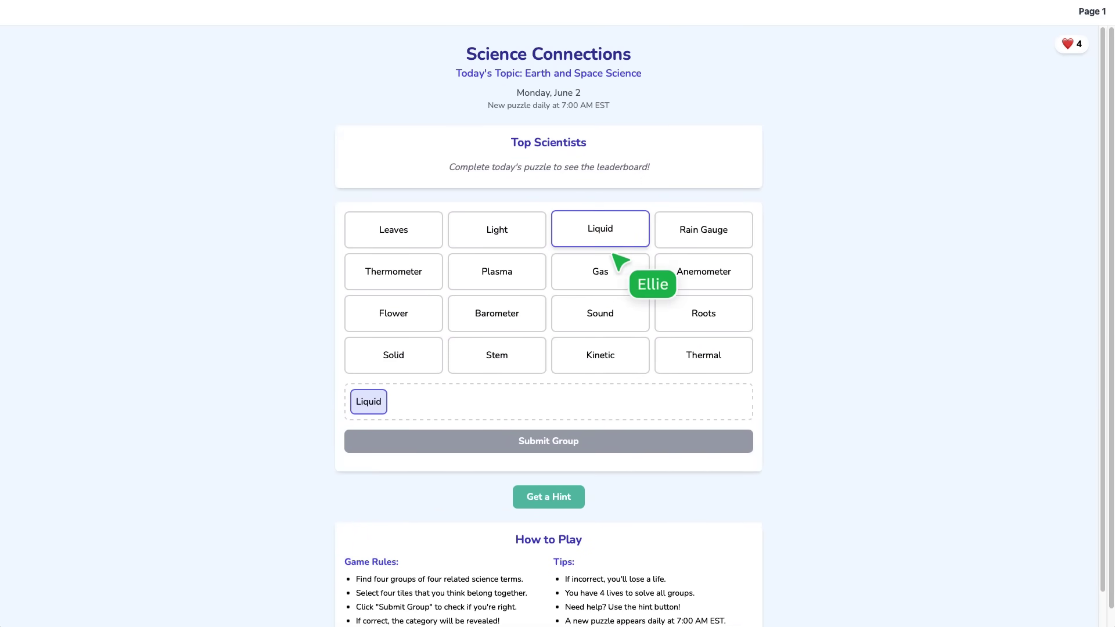
Submit Liquid, Gas, Solid and Plasma as the States of Matter group, then request a hint.
left_click(604, 272)
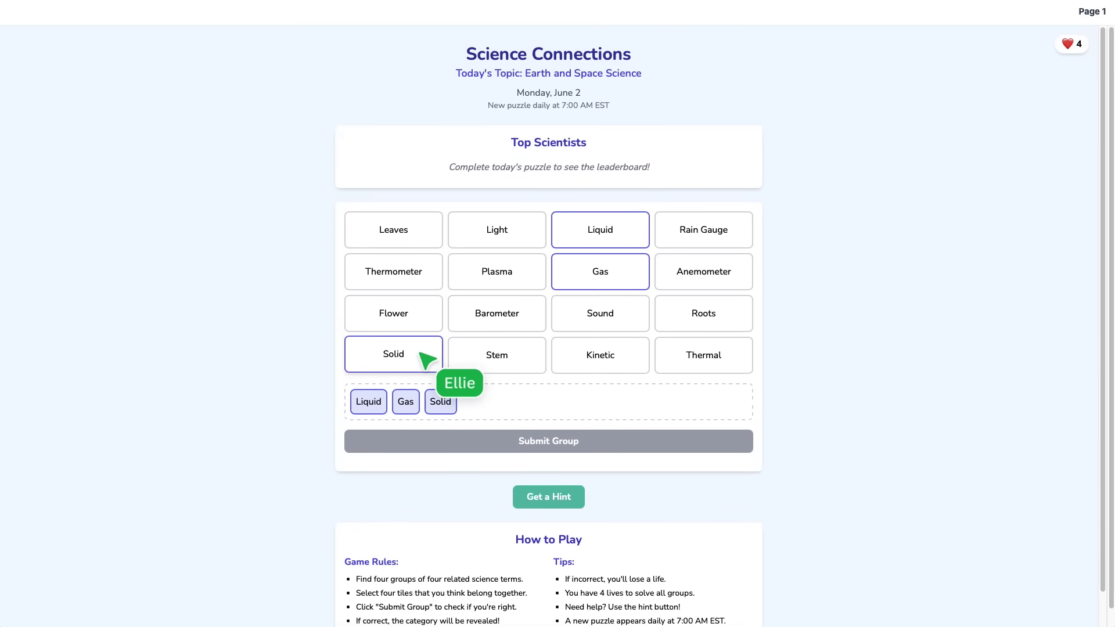
left_click(485, 275)
left_click(531, 441)
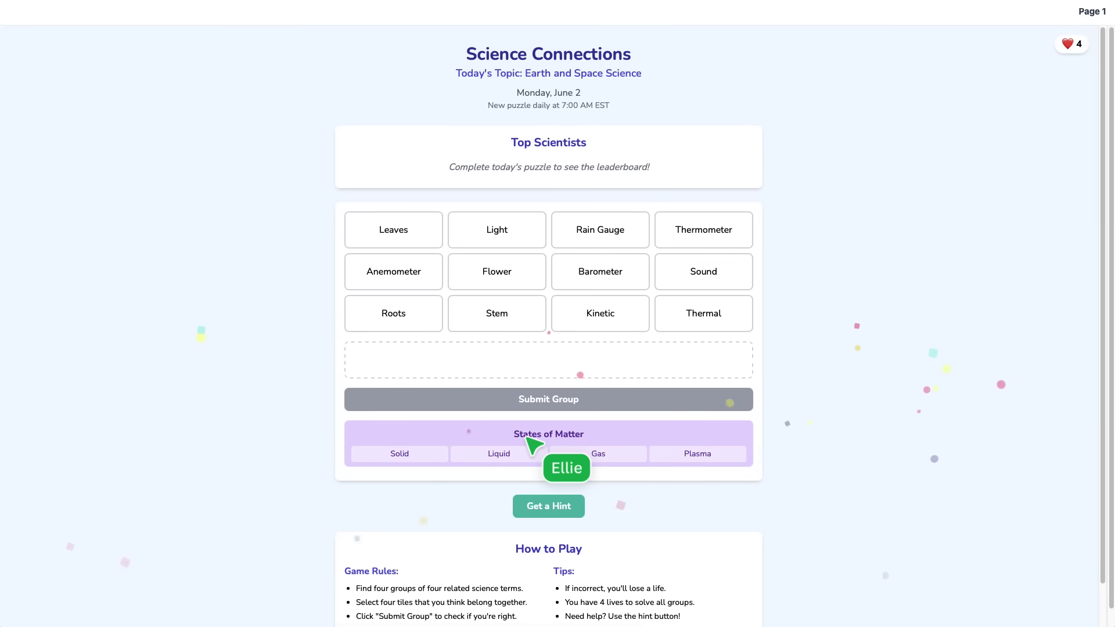
left_click(566, 509)
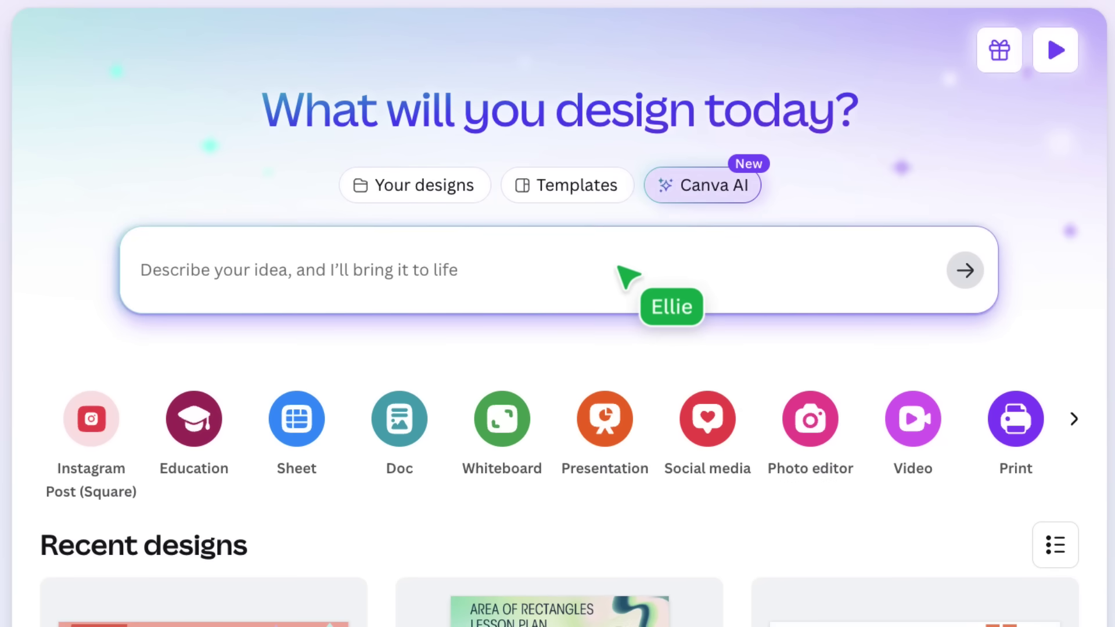
Switch the home prompt to a Canva AI chat in Code for me mode.
left_click(722, 191)
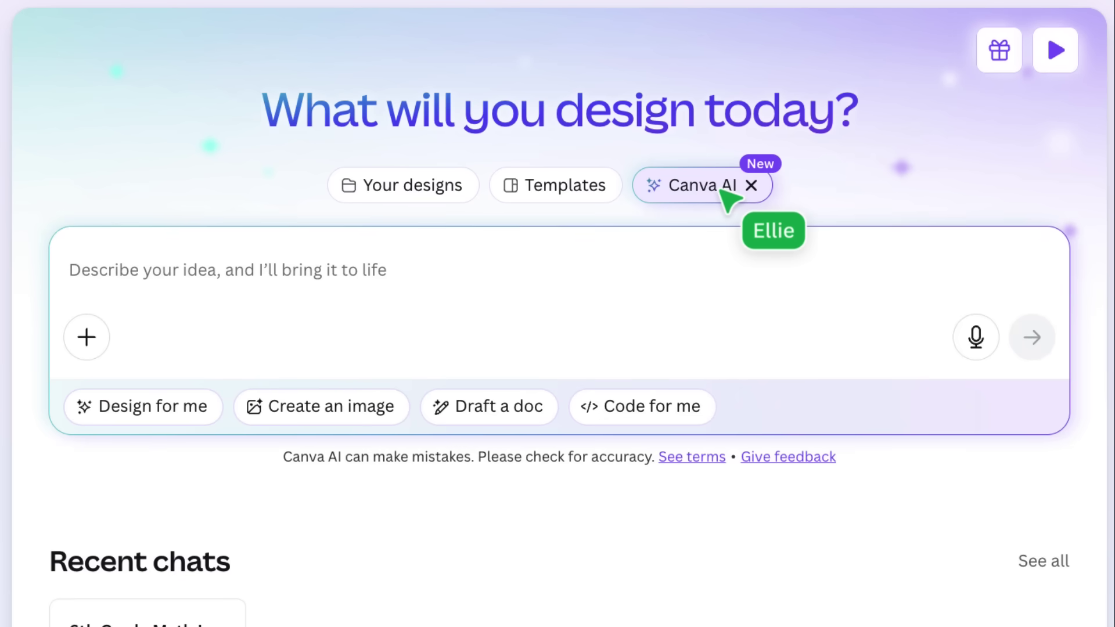
left_click(629, 432)
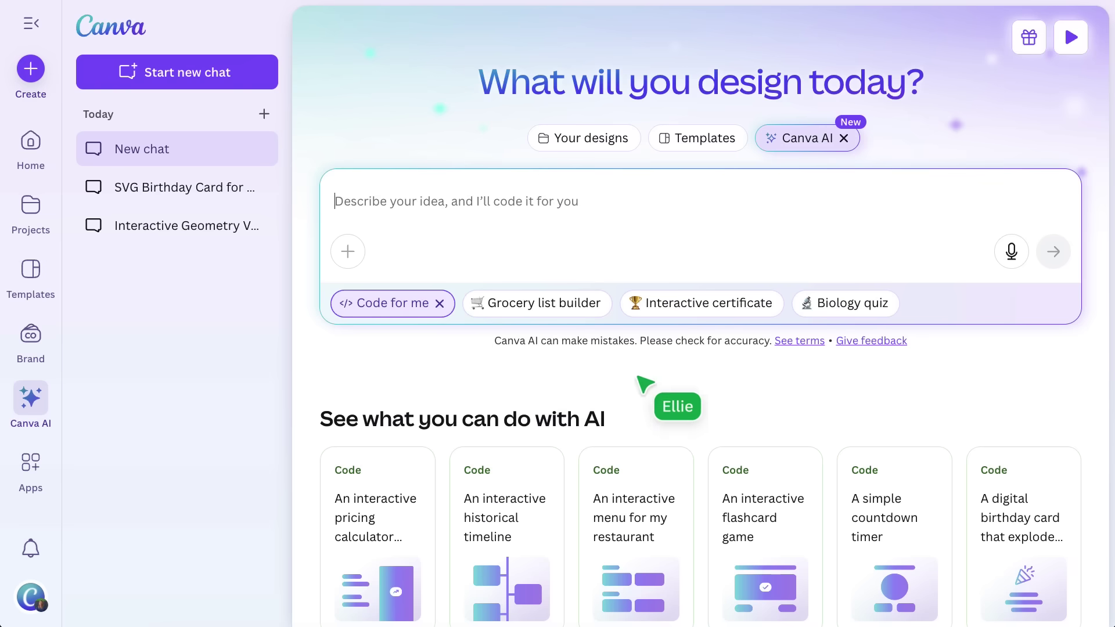
Scroll down to the 'See what you can do with AI' code examples.
scroll(637, 376, "down", 4)
scroll(644, 383, "down", 2)
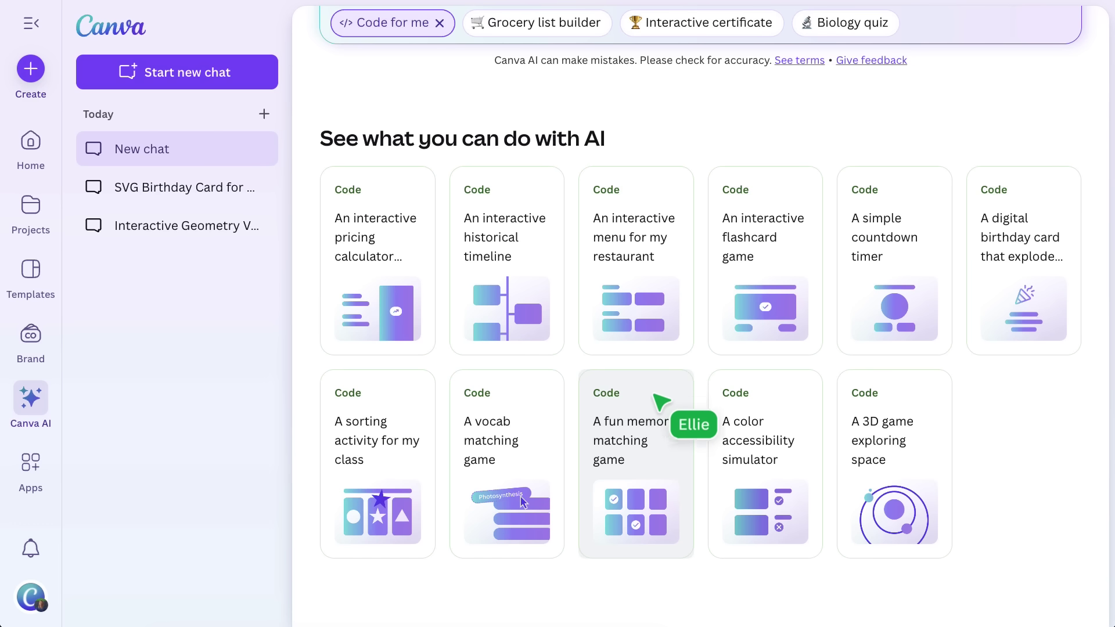
Review the prefilled 3D space exploration game prompt and send it to Canva AI.
scroll(911, 484, "up", 2)
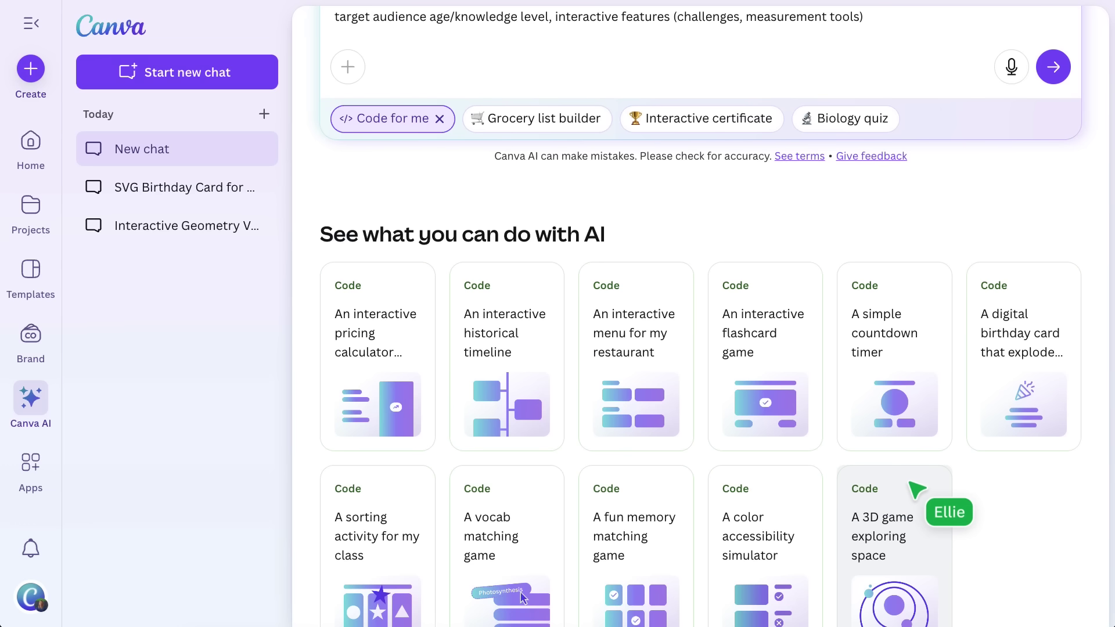
scroll(911, 483, "up", 5)
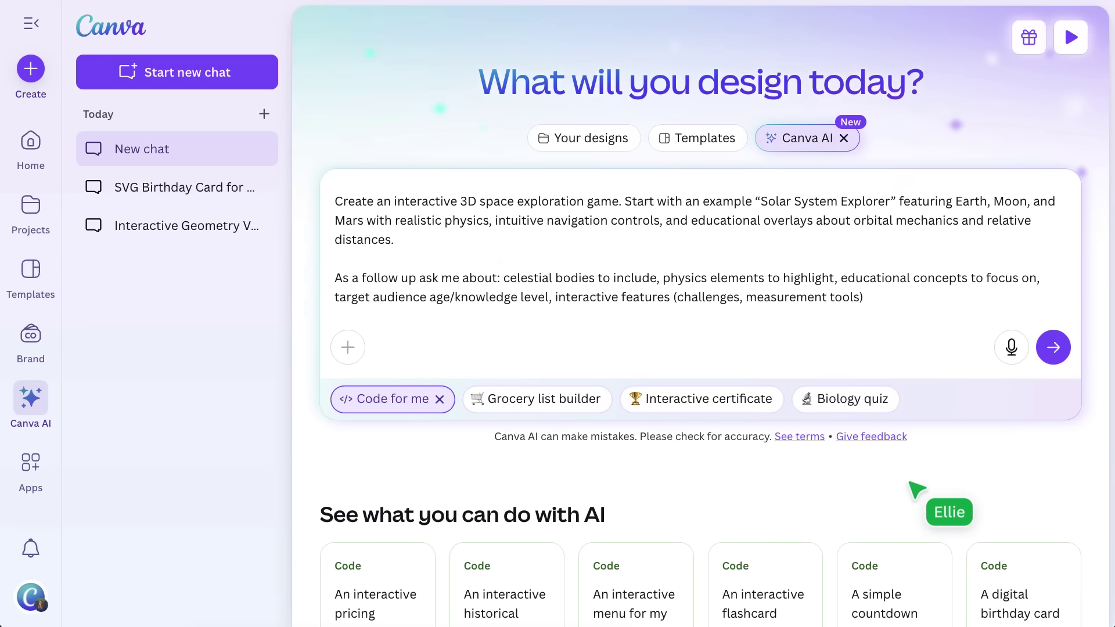
left_click_drag(871, 299, 668, 303)
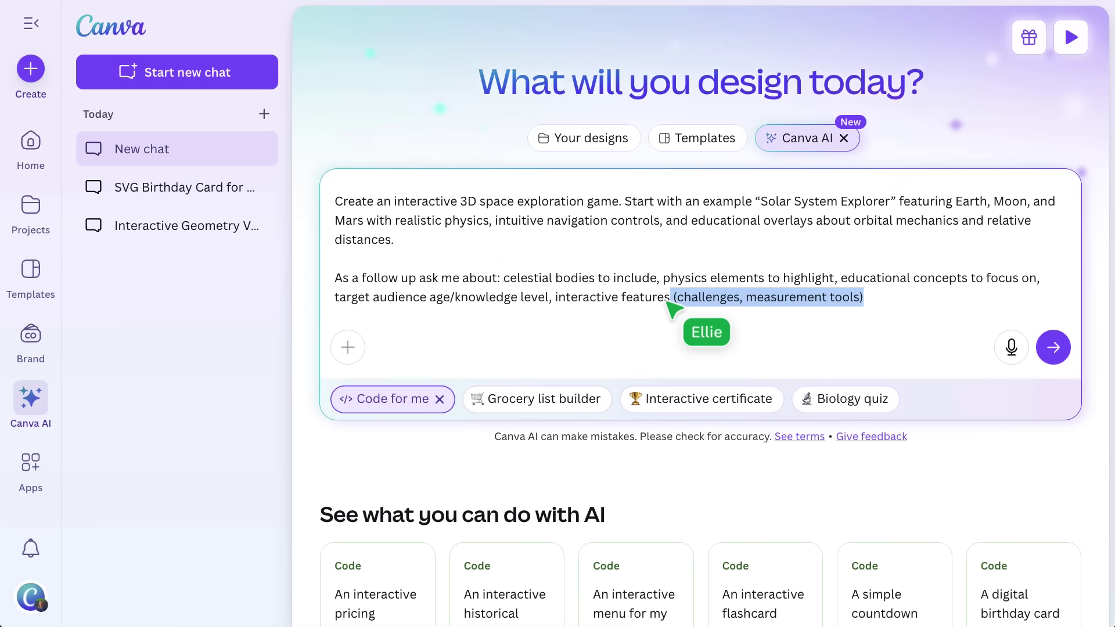
left_click_drag(625, 202, 461, 208)
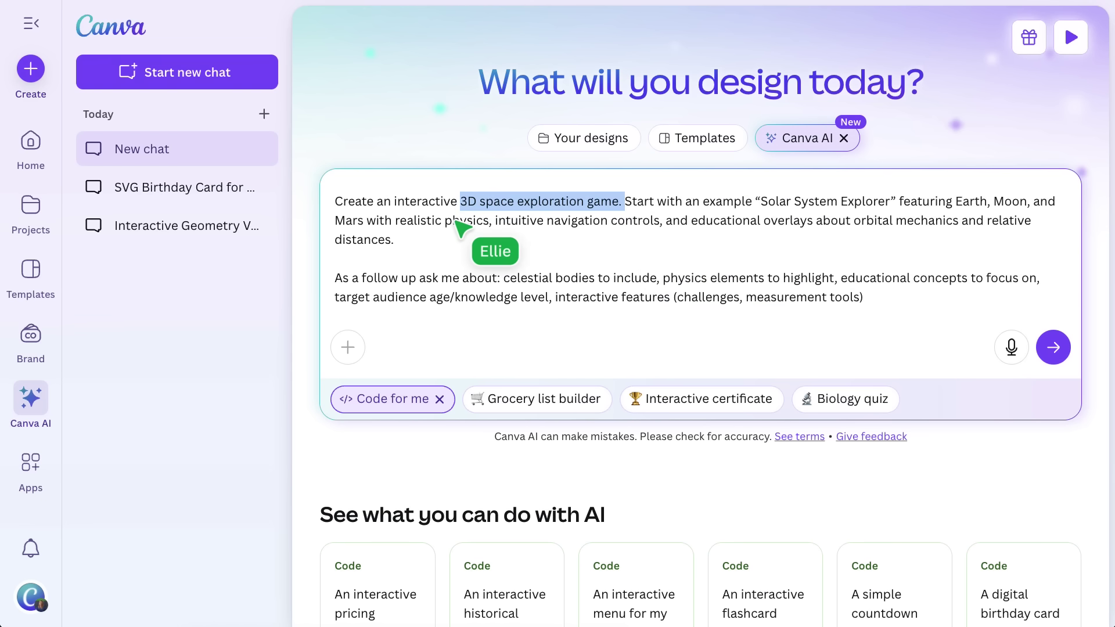
left_click(1050, 347)
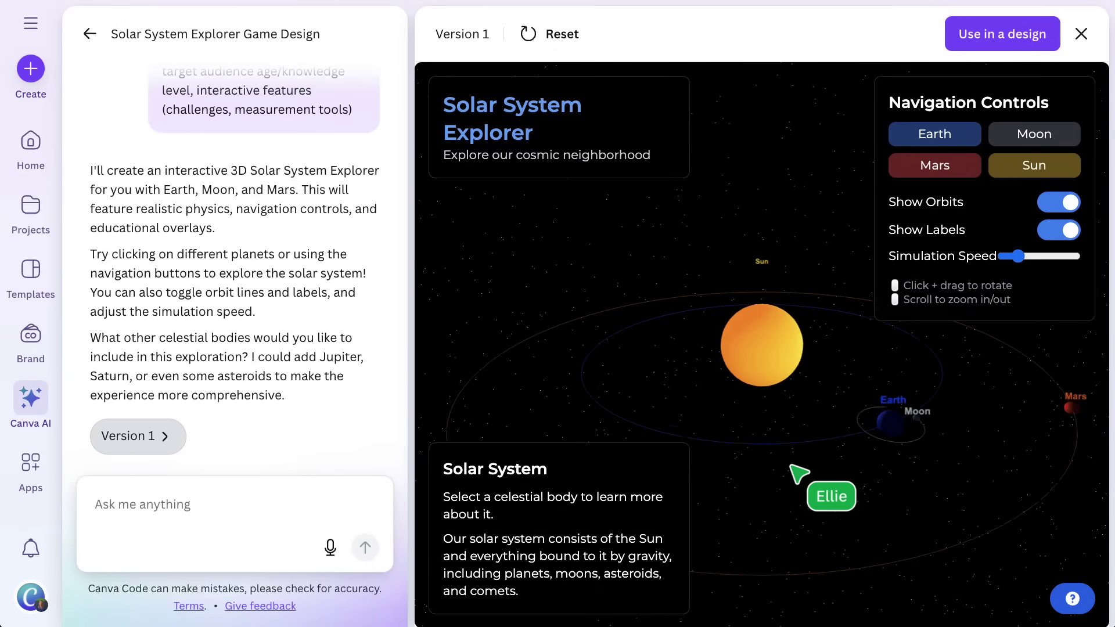
Show Earth's facts, focus the view on the Sun, and list the design types for the app.
left_click(822, 433)
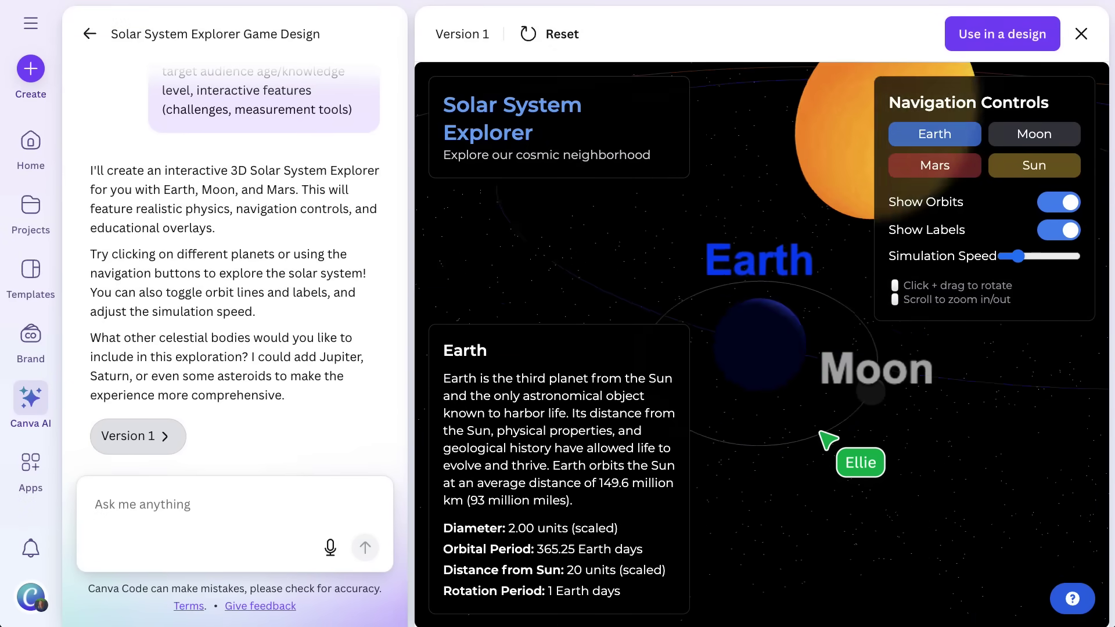
left_click(1029, 170)
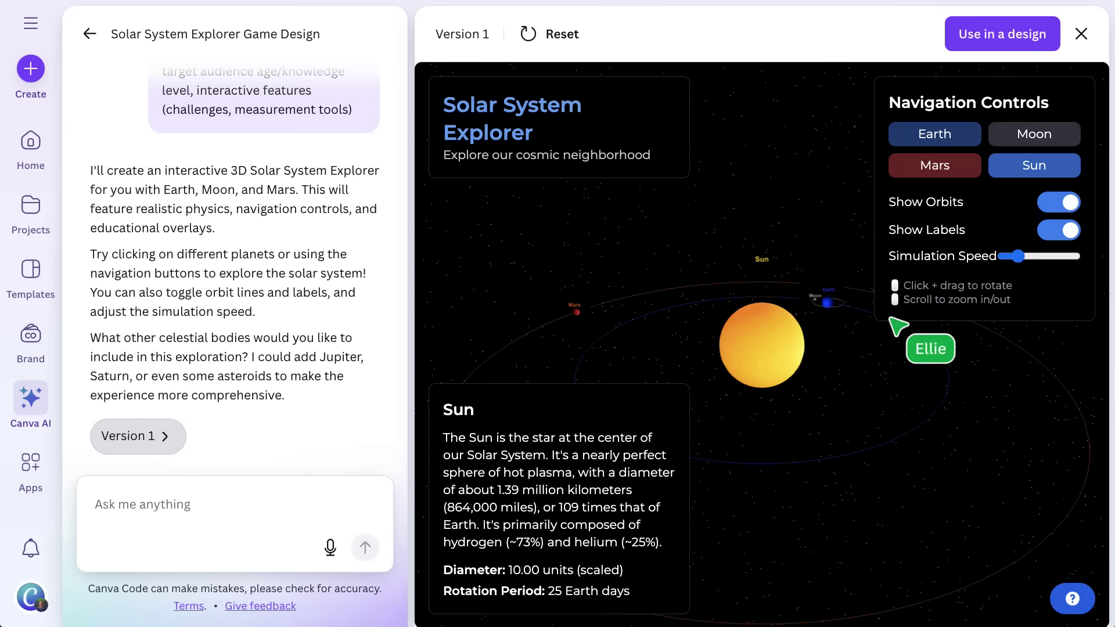
left_click(986, 43)
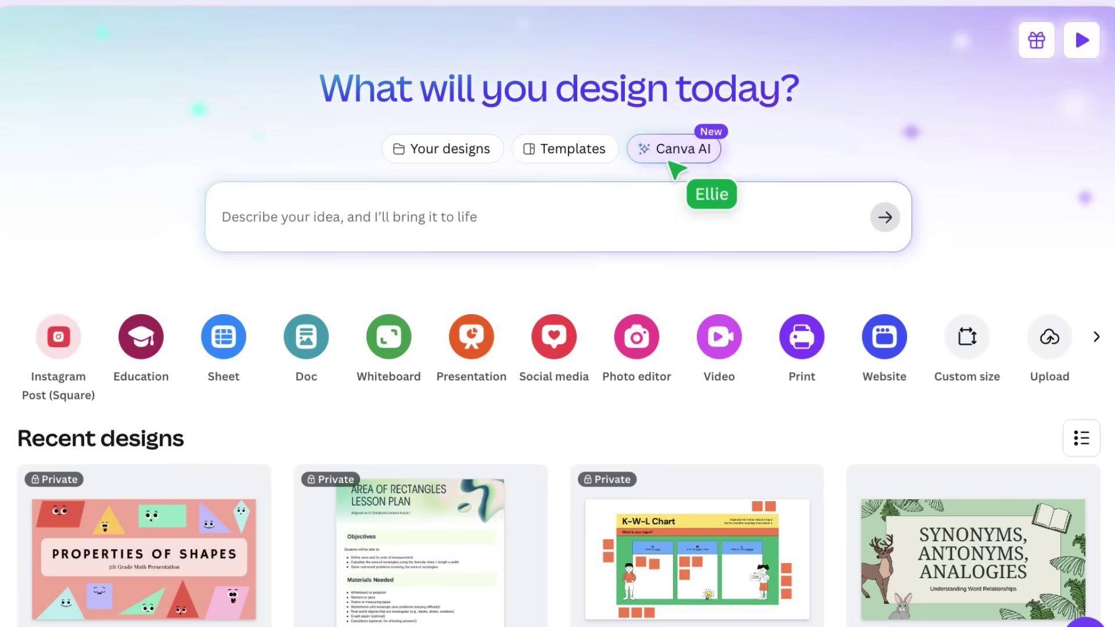
Send a Code for me prompt for a cartoon year 5 classroom timer in blue, yellow and white with confetti.
left_click(672, 160)
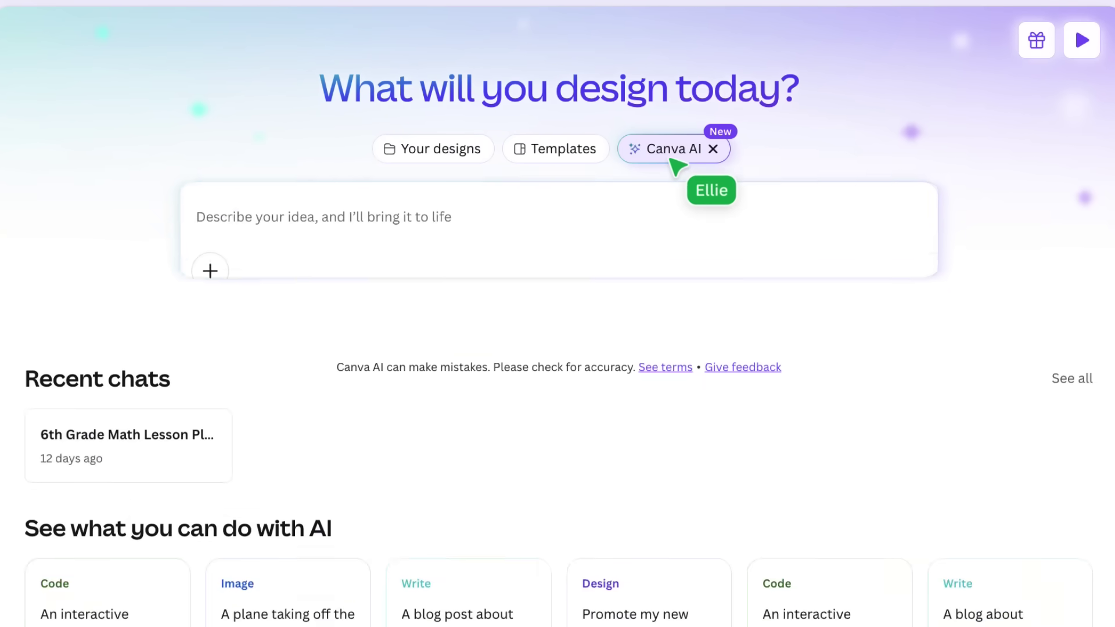
left_click(604, 329)
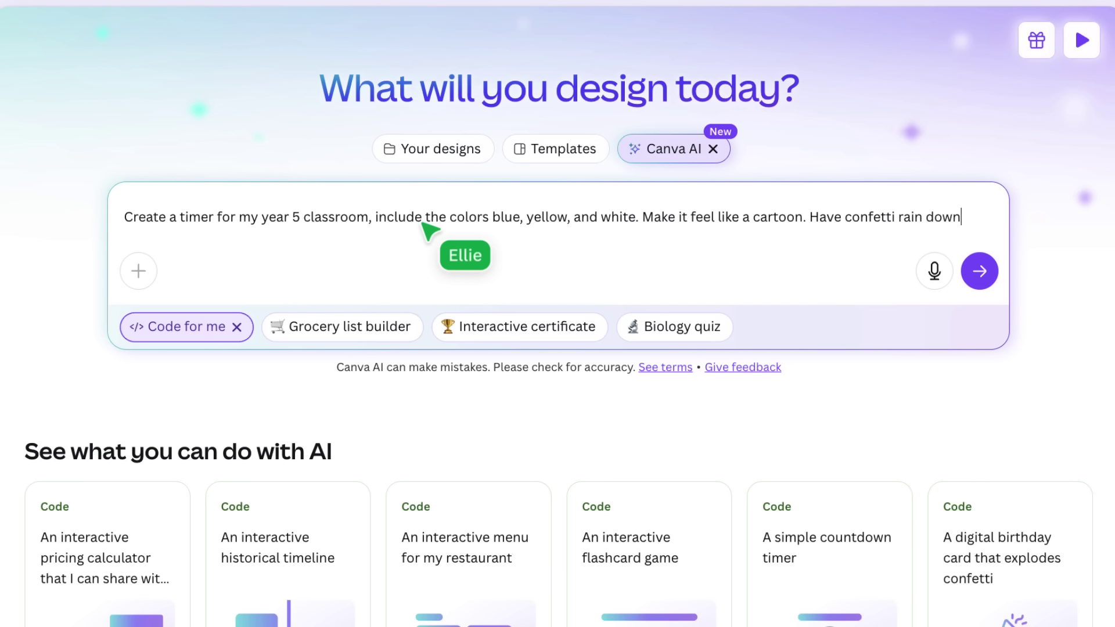
type("at the timer's end.")
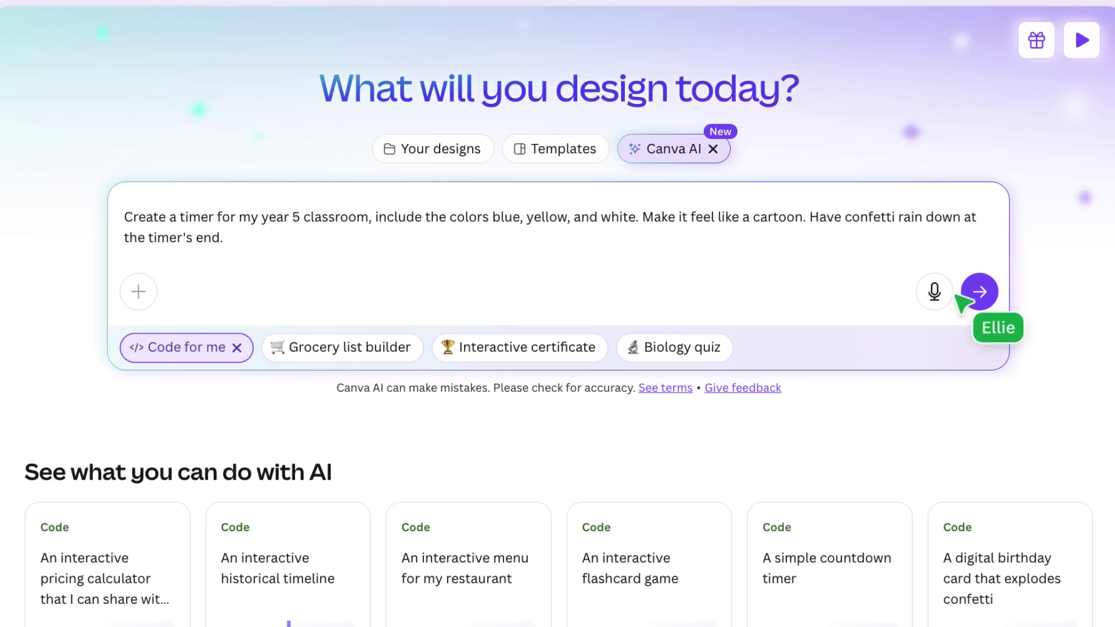
left_click(987, 285)
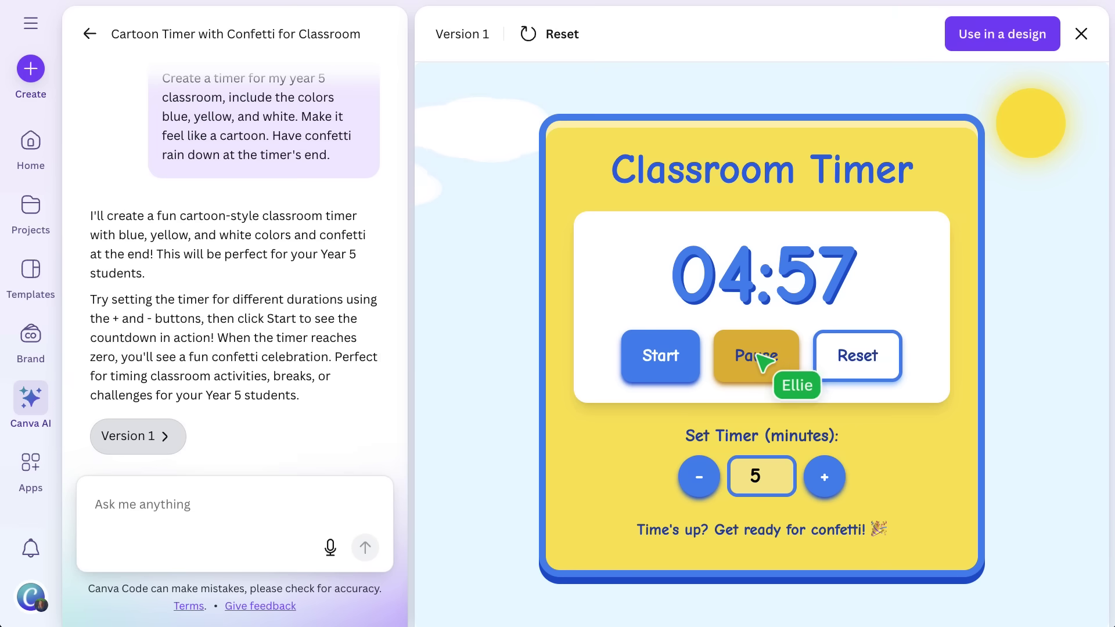
Reset the Classroom Timer preview to 05:00.
left_click(877, 356)
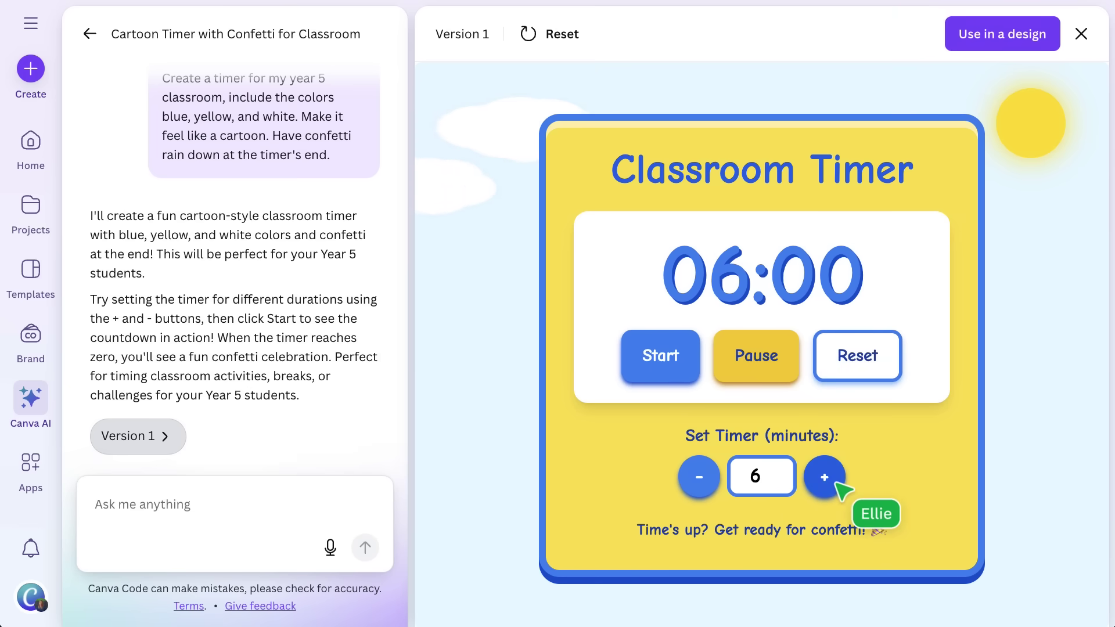
Test the timer's -1 and +1 minute buttons, then draft a request for a 10 sec option, orange and end countdown.
left_click(699, 478)
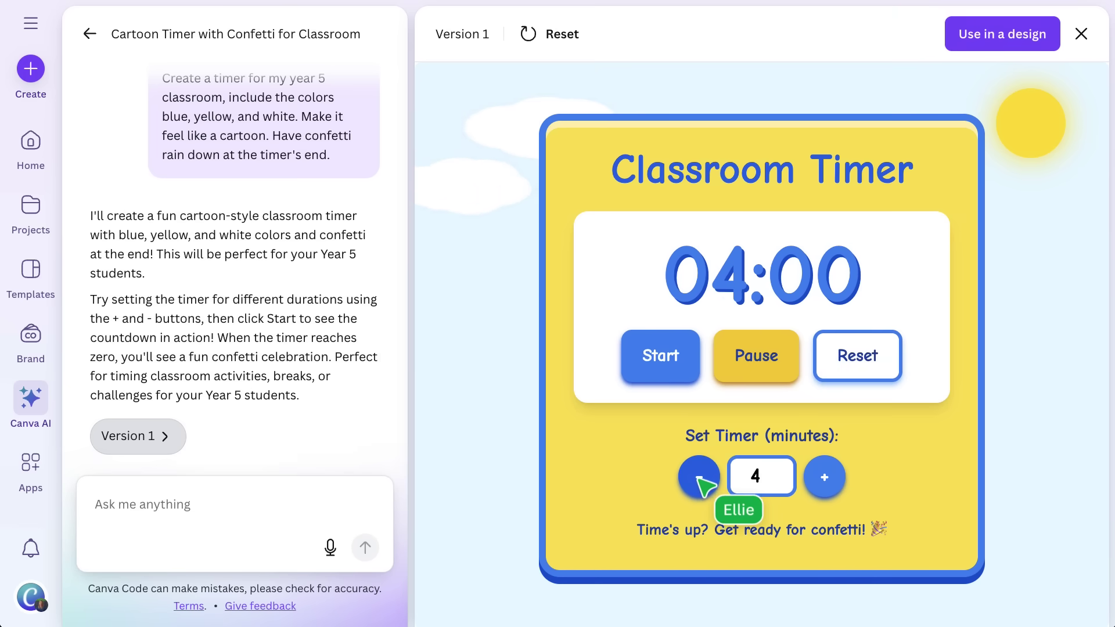
left_click(824, 475)
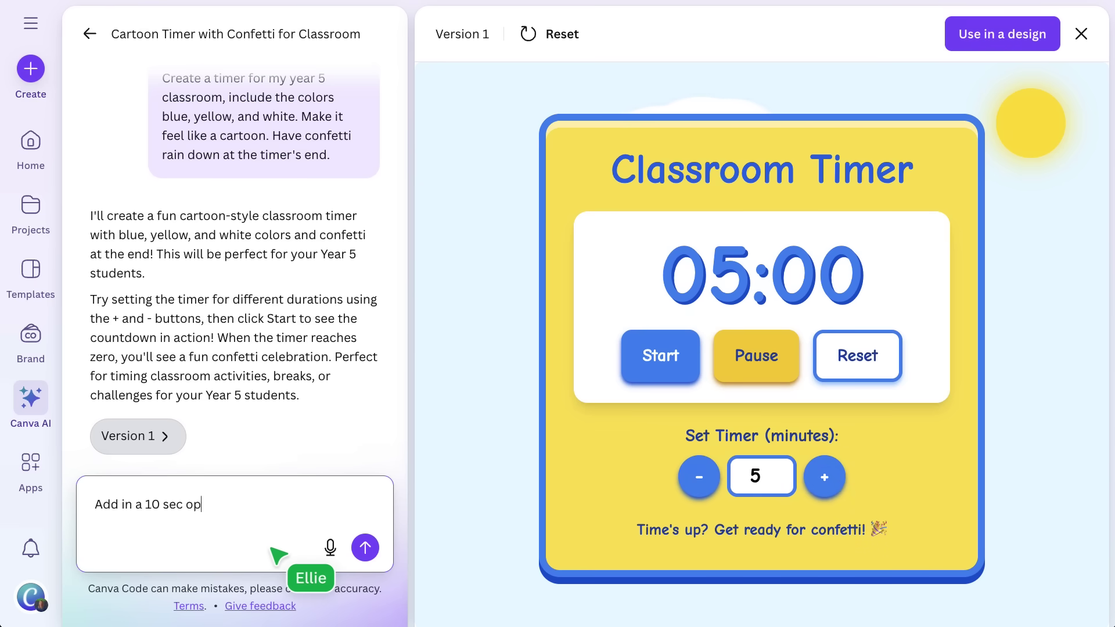
type("r of orange")
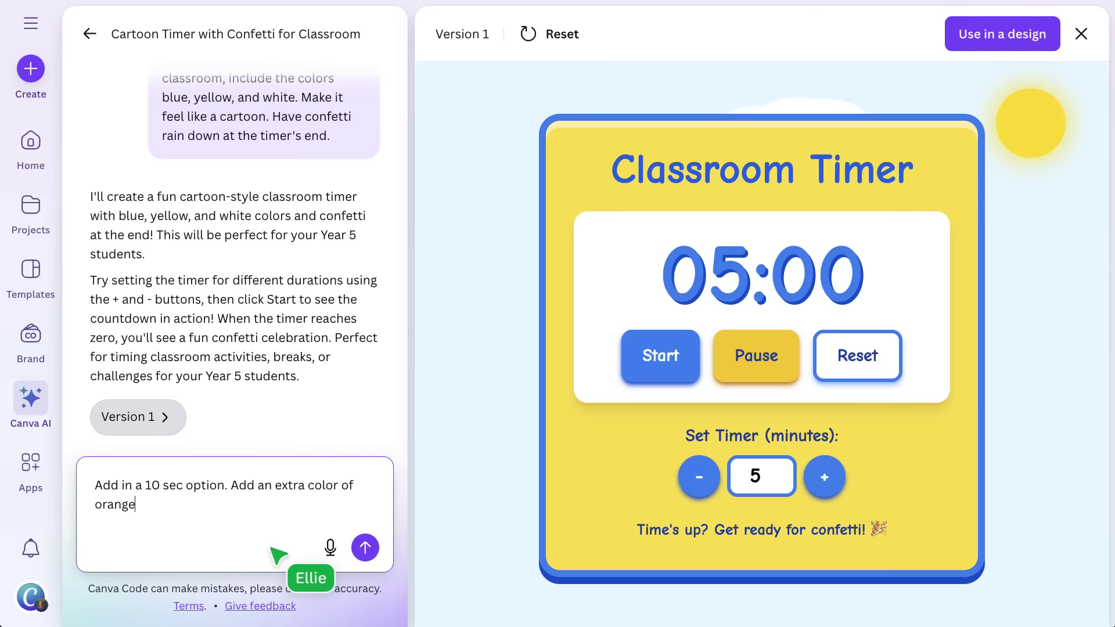
type(". Include a countdown feature at the end.")
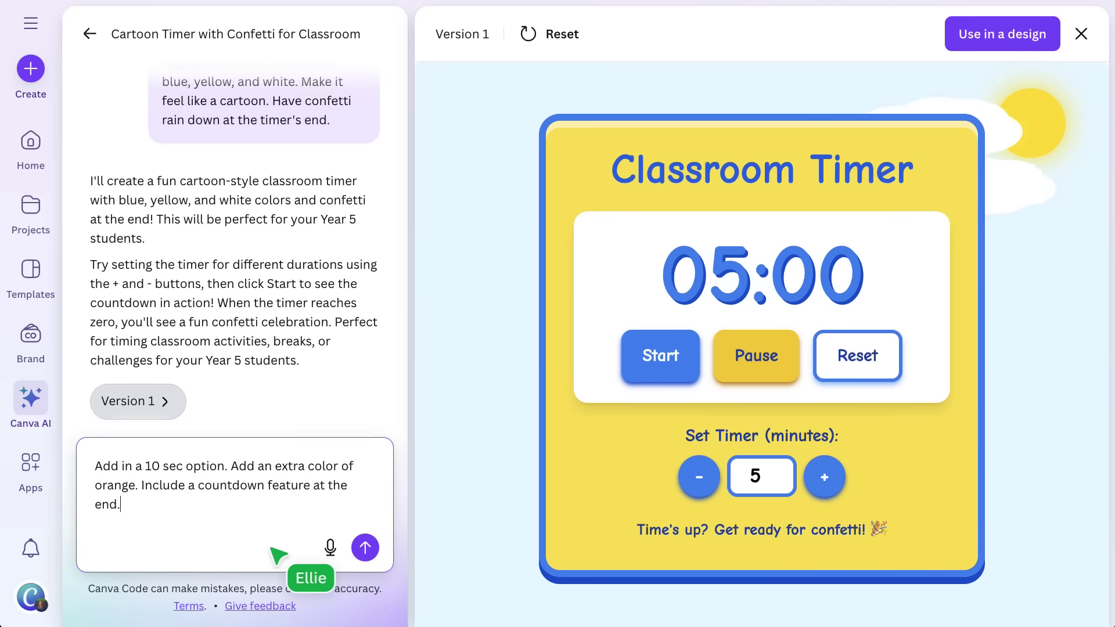